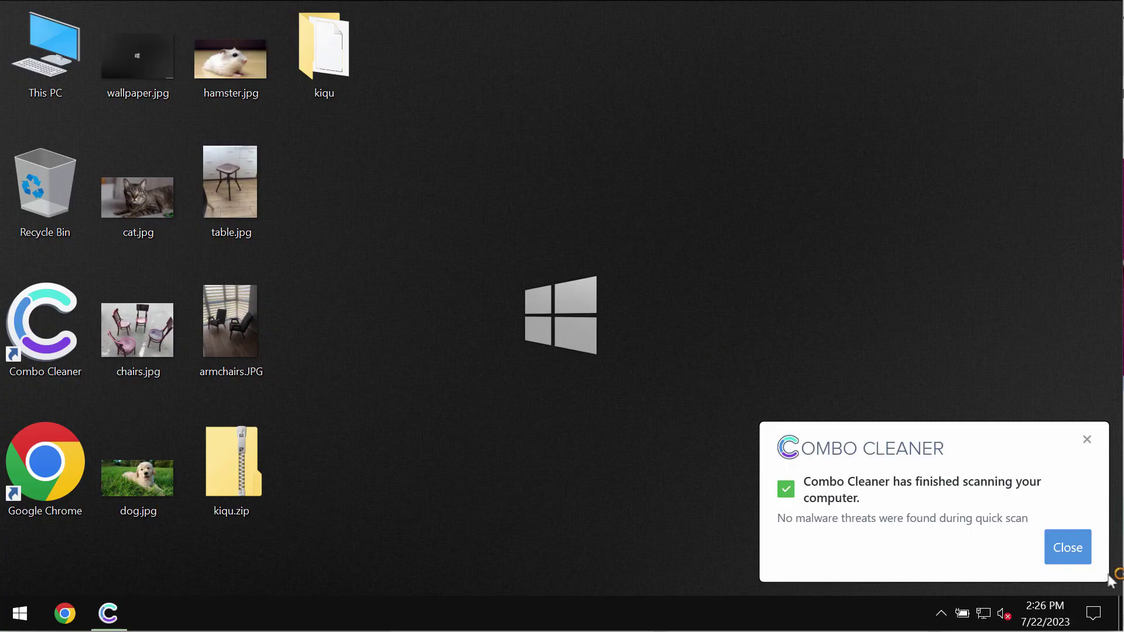
Close the Combo Cleaner notification reporting that the quick scan found no malware
{"action": "left_click", "coordinate": [1067, 547]}
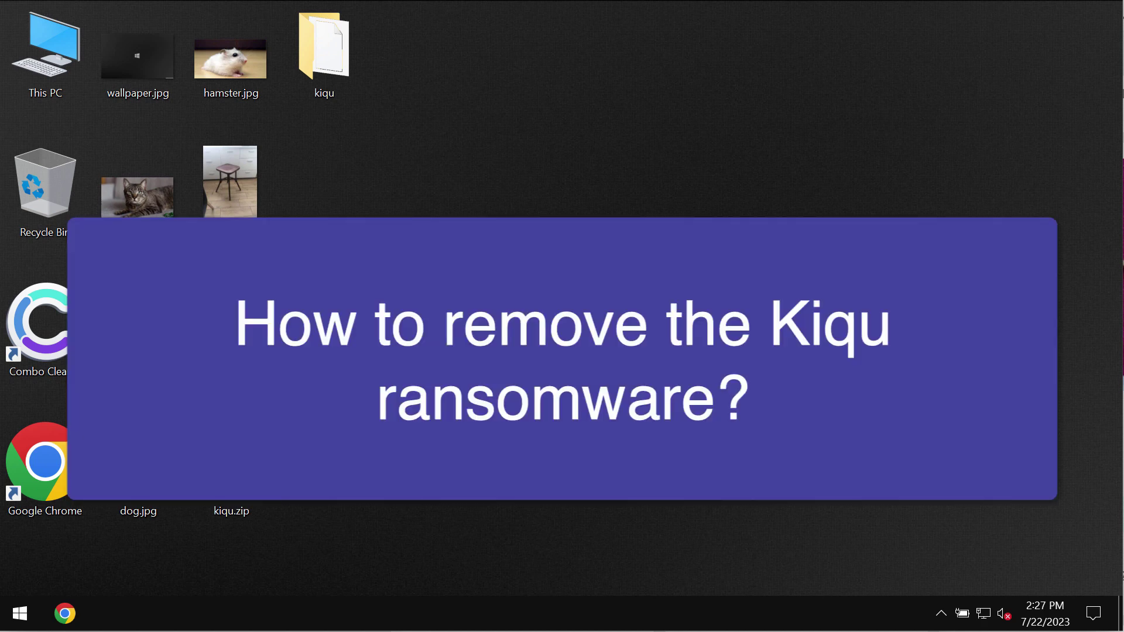
{"action": "double_click", "coordinate": [151, 343]}
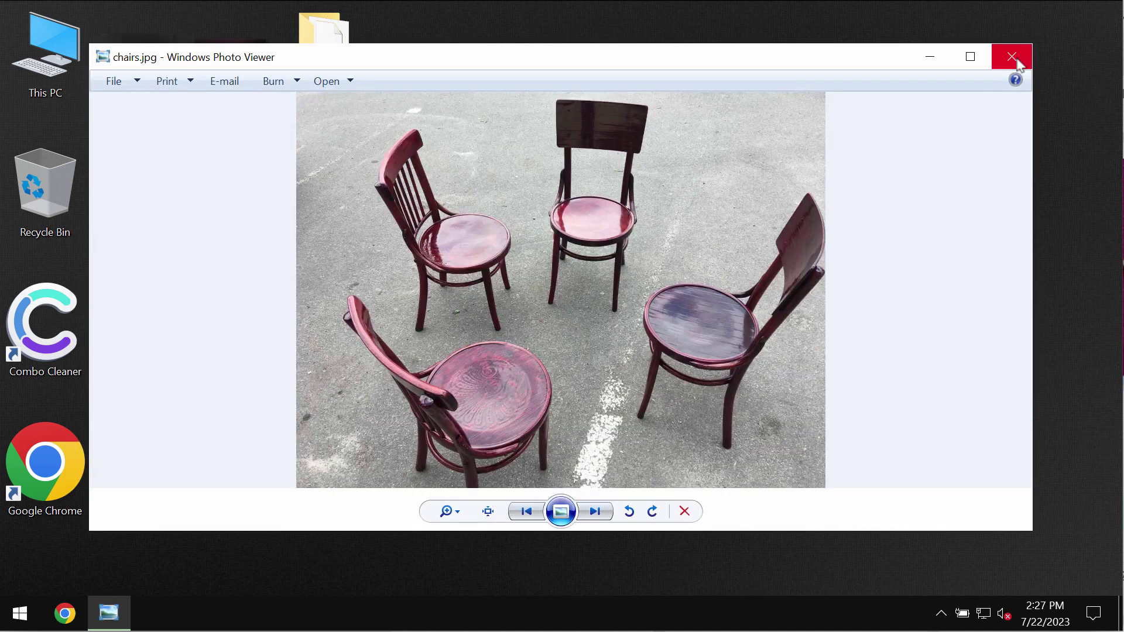
{"action": "left_click", "coordinate": [1011, 56]}
{"action": "double_click", "coordinate": [131, 63]}
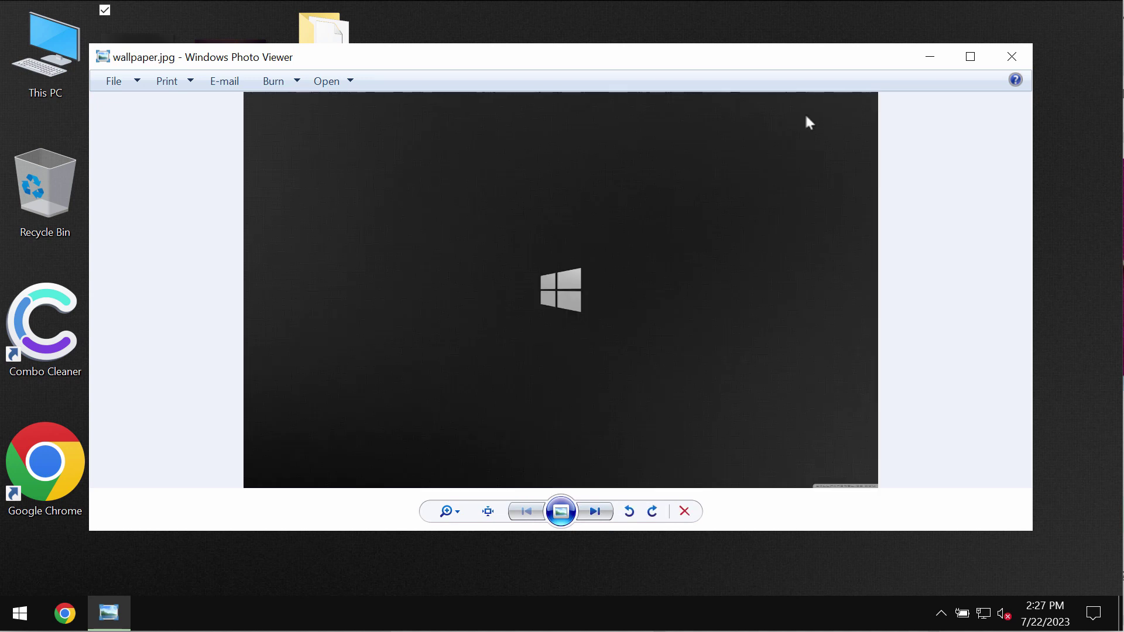
{"action": "left_click", "coordinate": [1012, 56]}
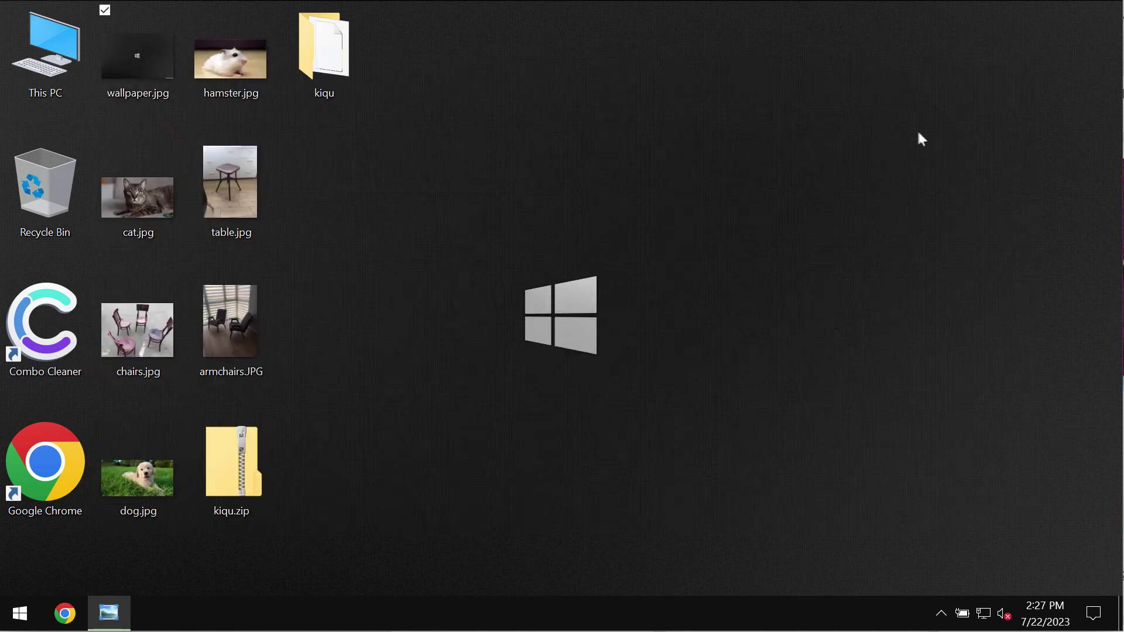
{"action": "double_click", "coordinate": [256, 324]}
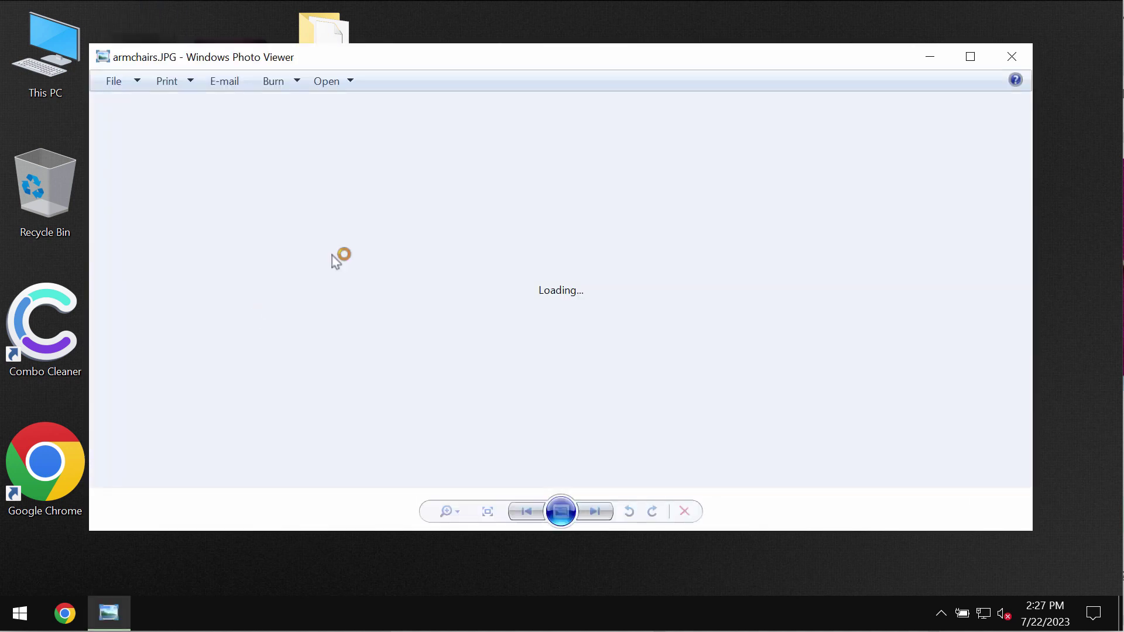
{"action": "left_click", "coordinate": [1009, 59]}
{"action": "double_click", "coordinate": [251, 91]}
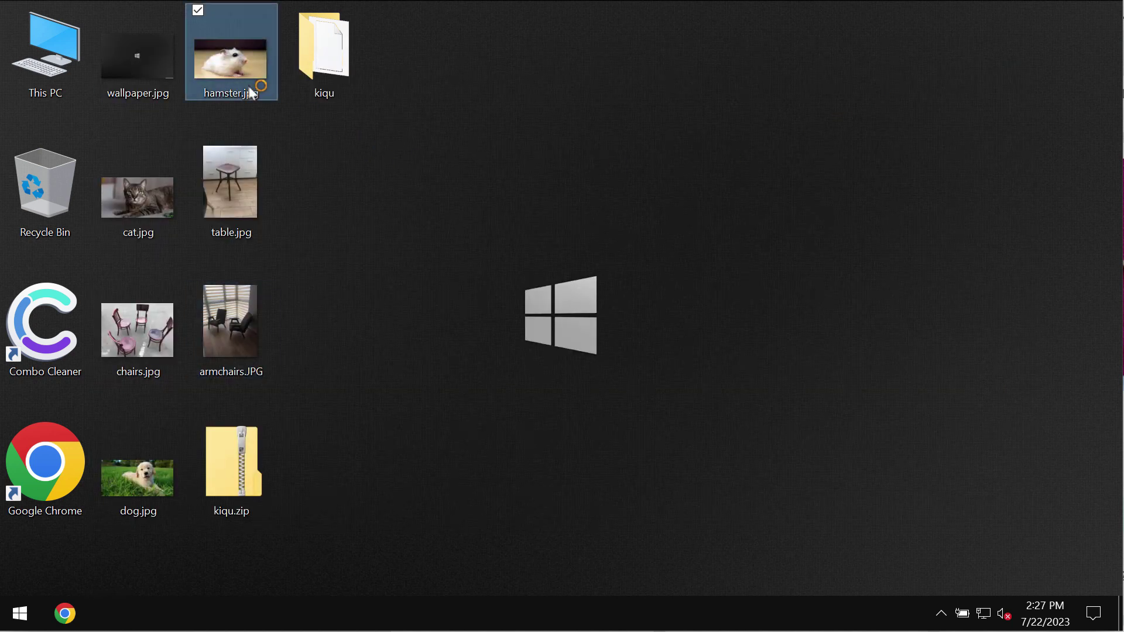
{"action": "left_click", "coordinate": [1009, 58]}
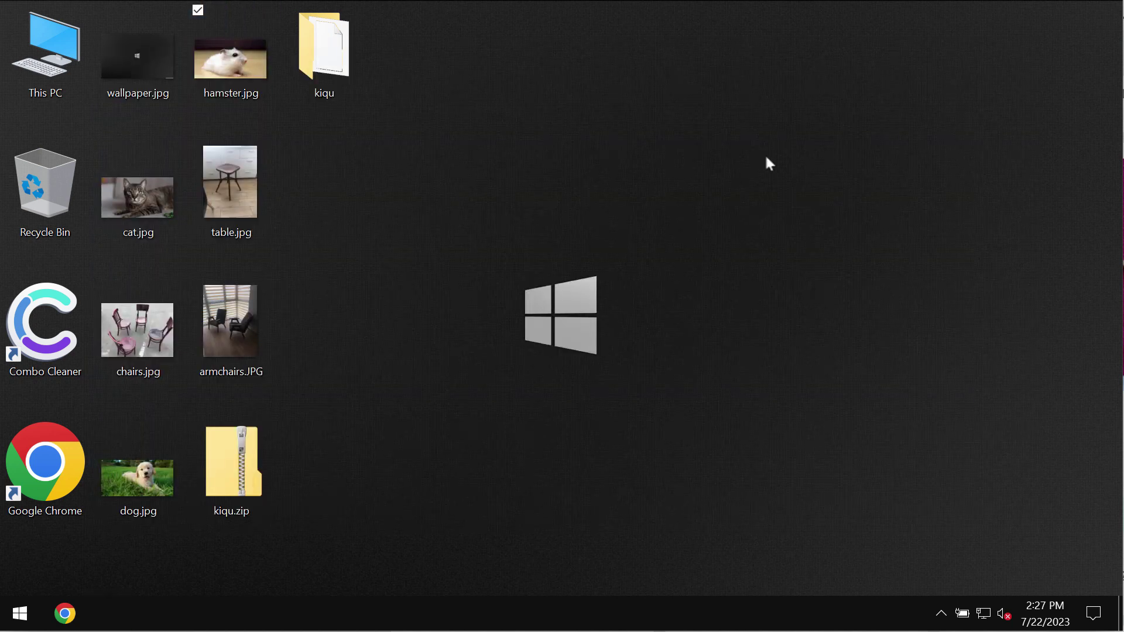
{"action": "left_click", "coordinate": [202, 450]}
{"action": "left_click", "coordinate": [167, 485]}
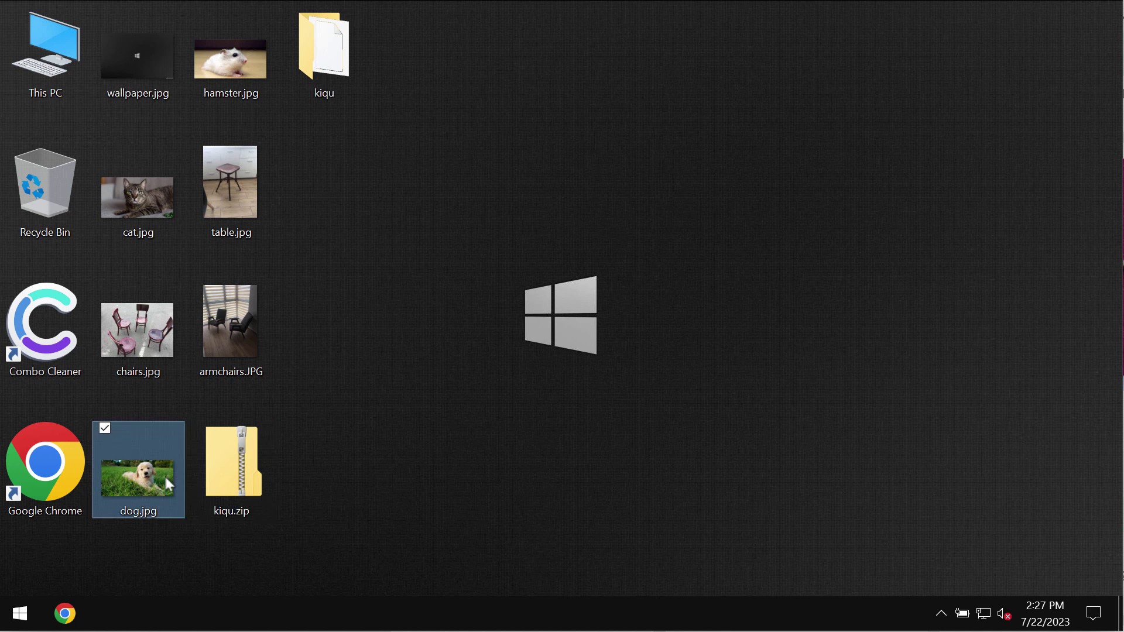
{"action": "double_click", "coordinate": [112, 464]}
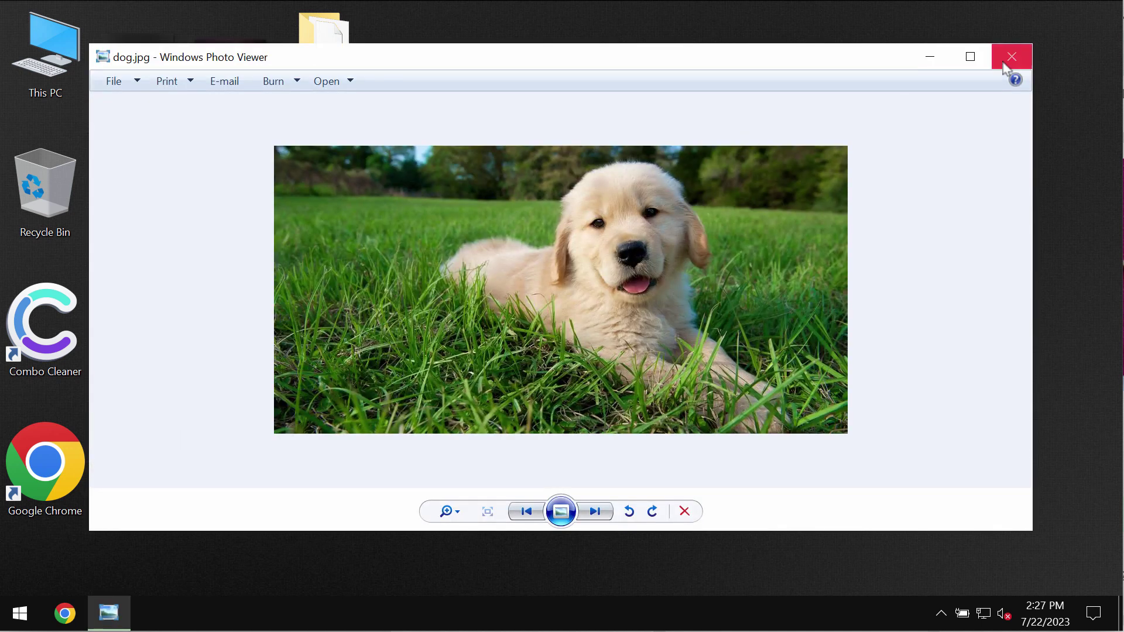
{"action": "left_click", "coordinate": [1002, 64]}
{"action": "double_click", "coordinate": [240, 202]}
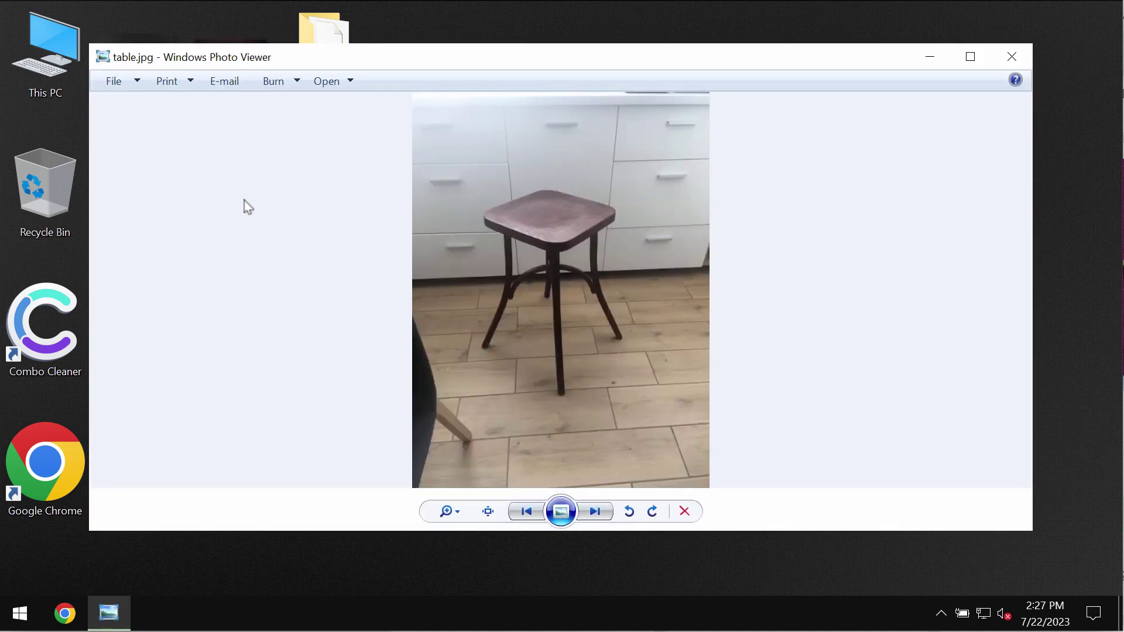
{"action": "left_click", "coordinate": [1012, 56]}
{"action": "left_click", "coordinate": [249, 330]}
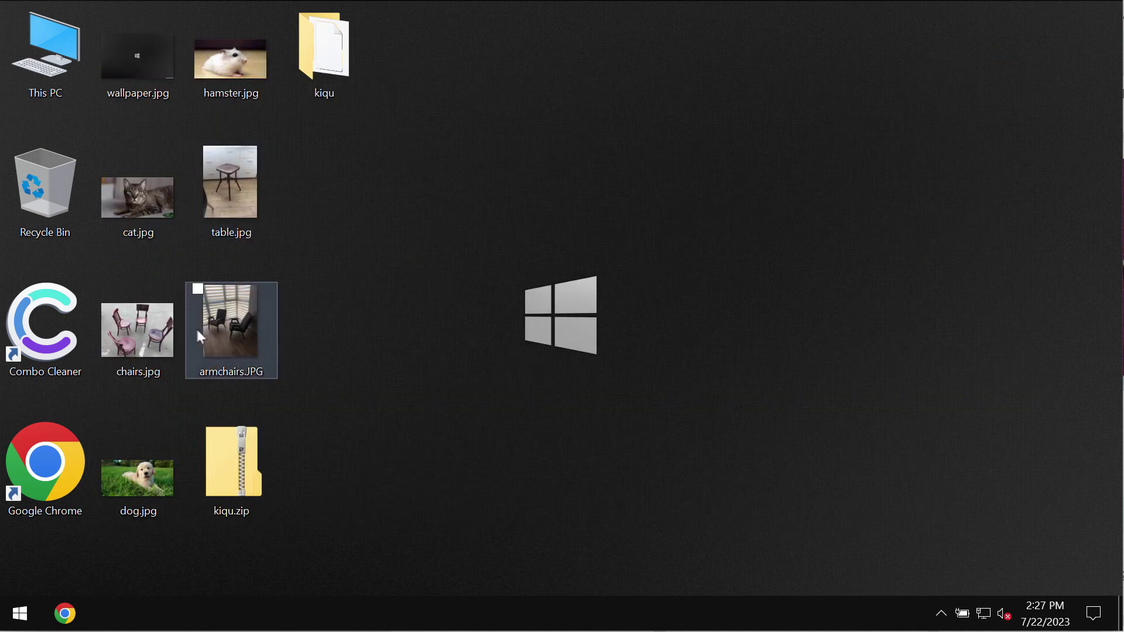
{"action": "double_click", "coordinate": [249, 331]}
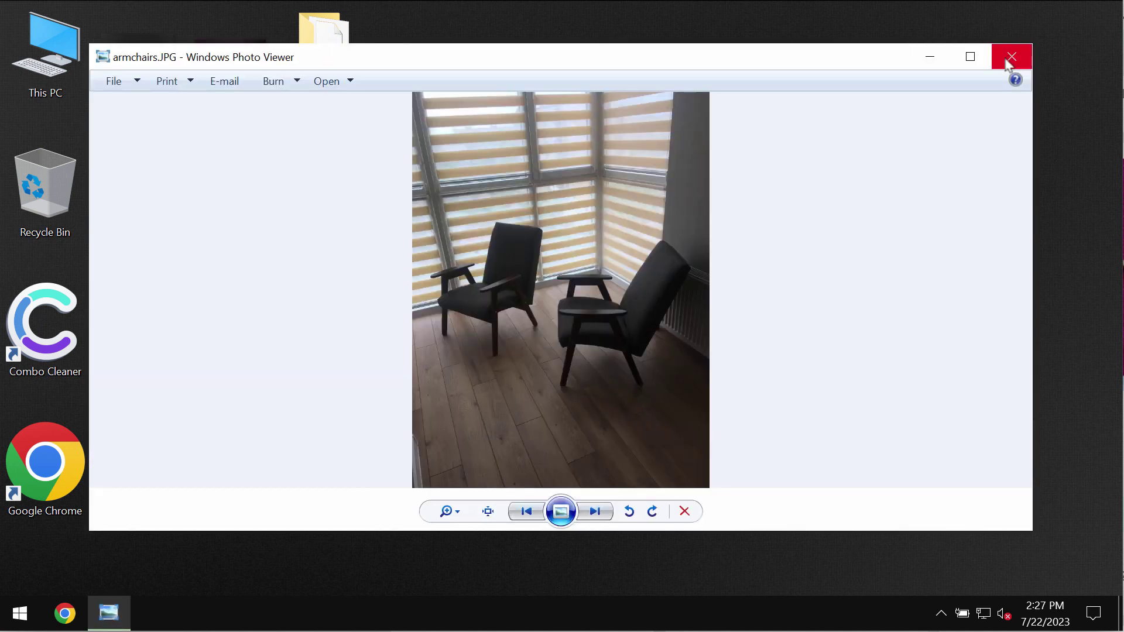
{"action": "left_click", "coordinate": [1011, 61]}
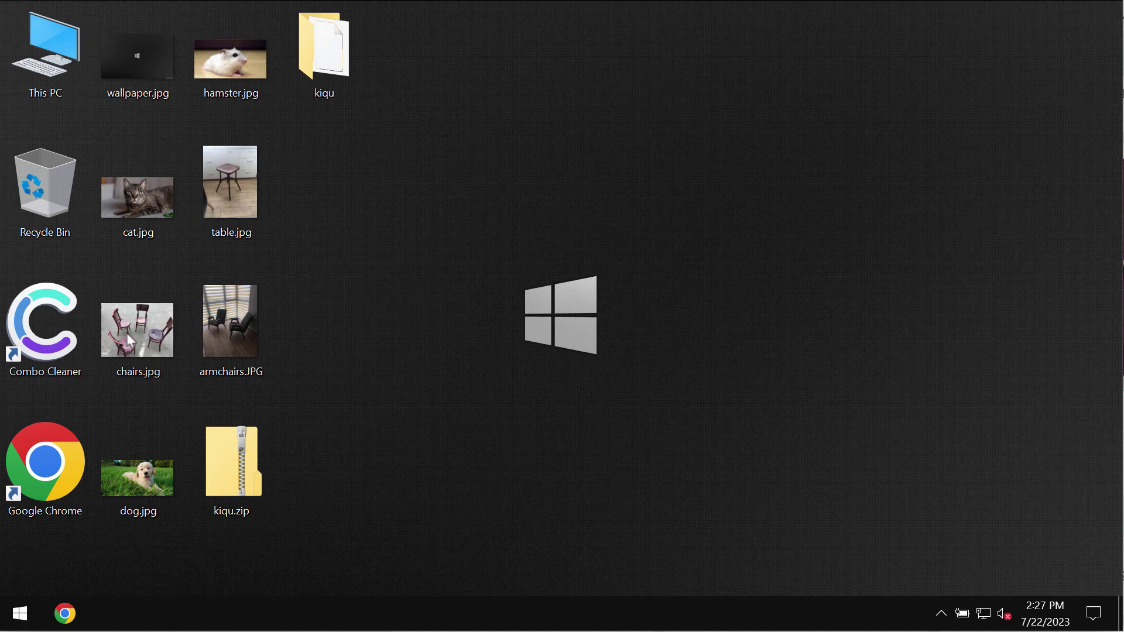
Sign out through the Start button's right-click menu, then sign back in from the lock screen
{"action": "right_click", "coordinate": [20, 613]}
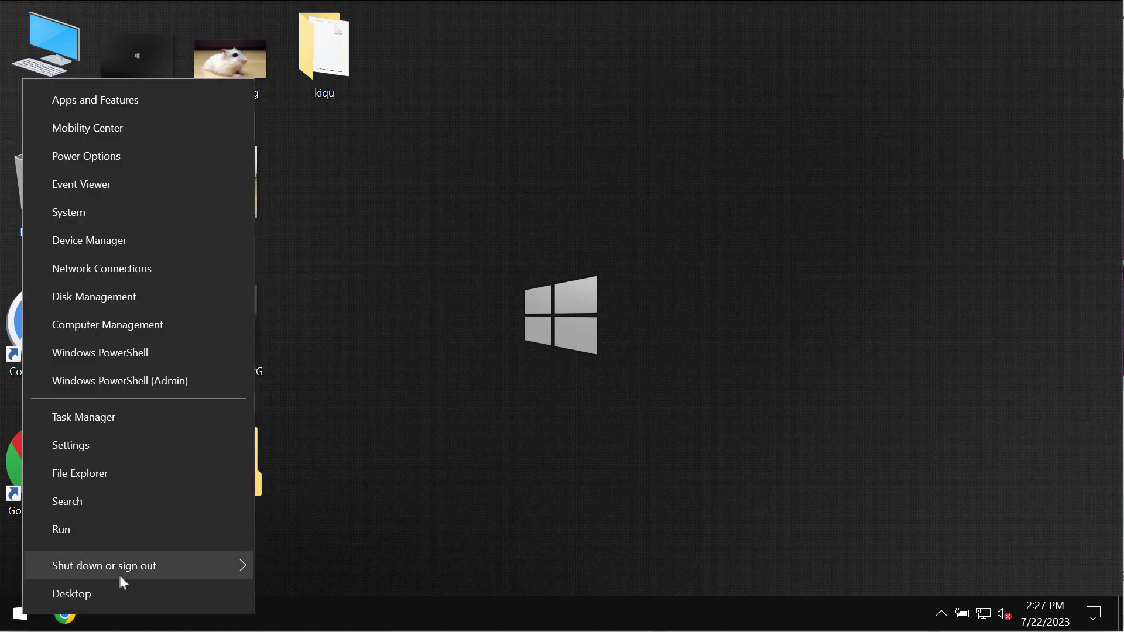
{"action": "mouse_move", "coordinate": [118, 573]}
{"action": "left_click", "coordinate": [328, 474]}
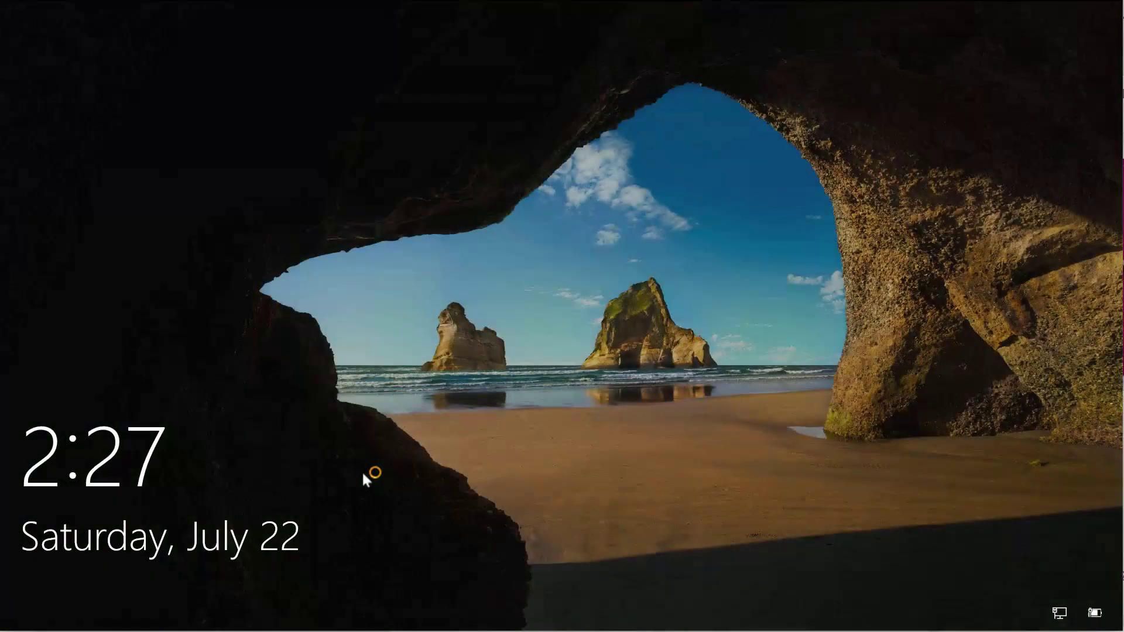
{"action": "left_click", "coordinate": [606, 357]}
{"action": "left_click", "coordinate": [549, 366]}
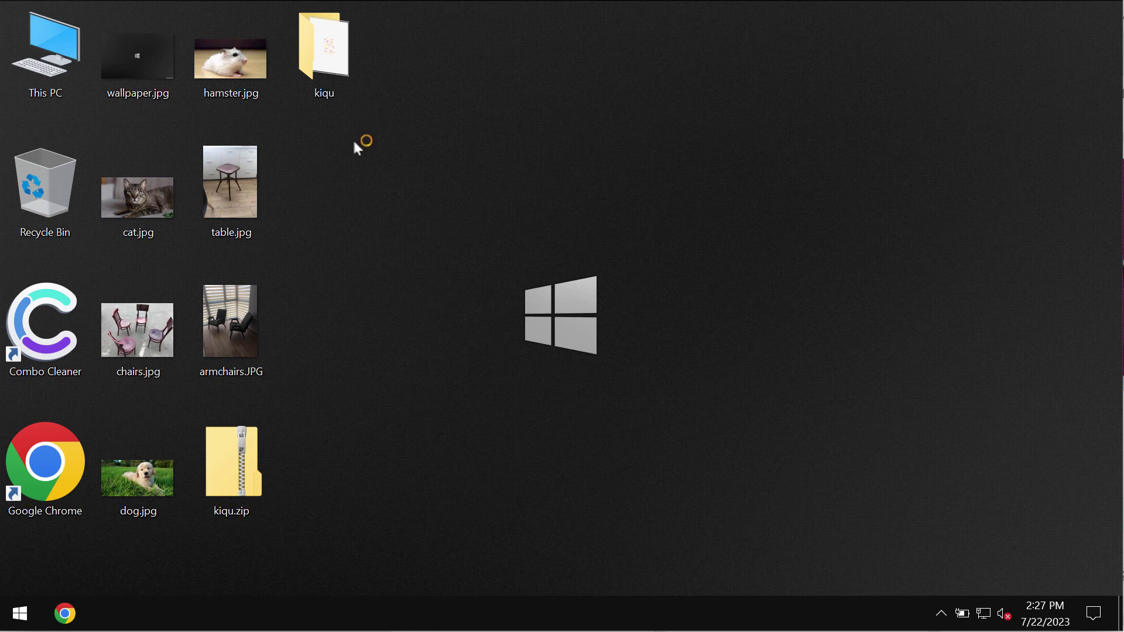
{"action": "left_click", "coordinate": [332, 91]}
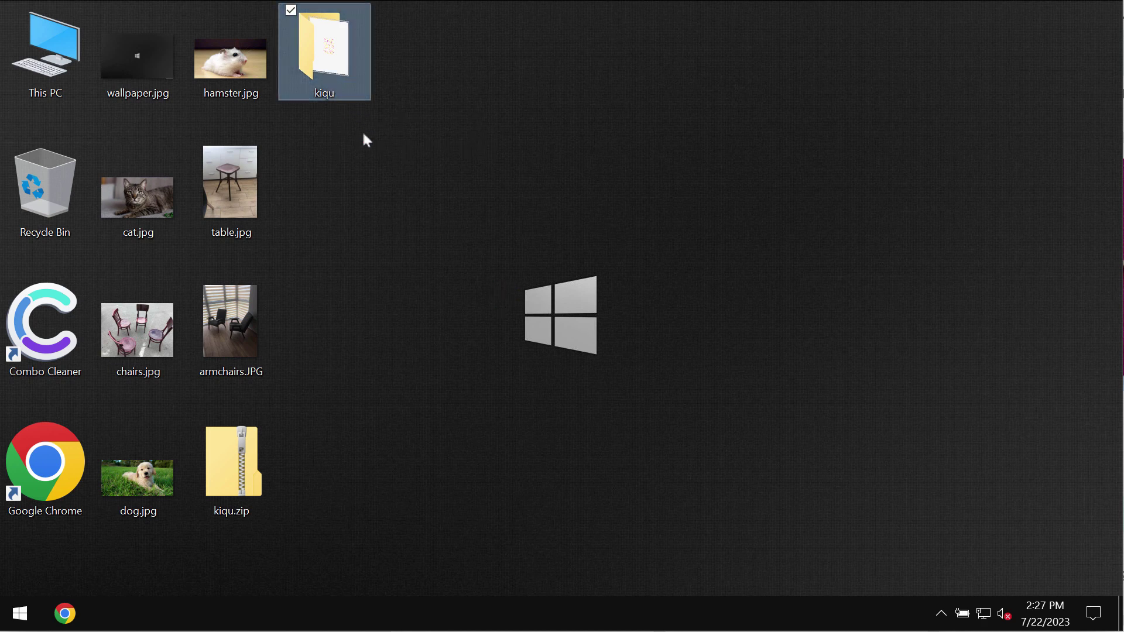
{"action": "left_click", "coordinate": [460, 178]}
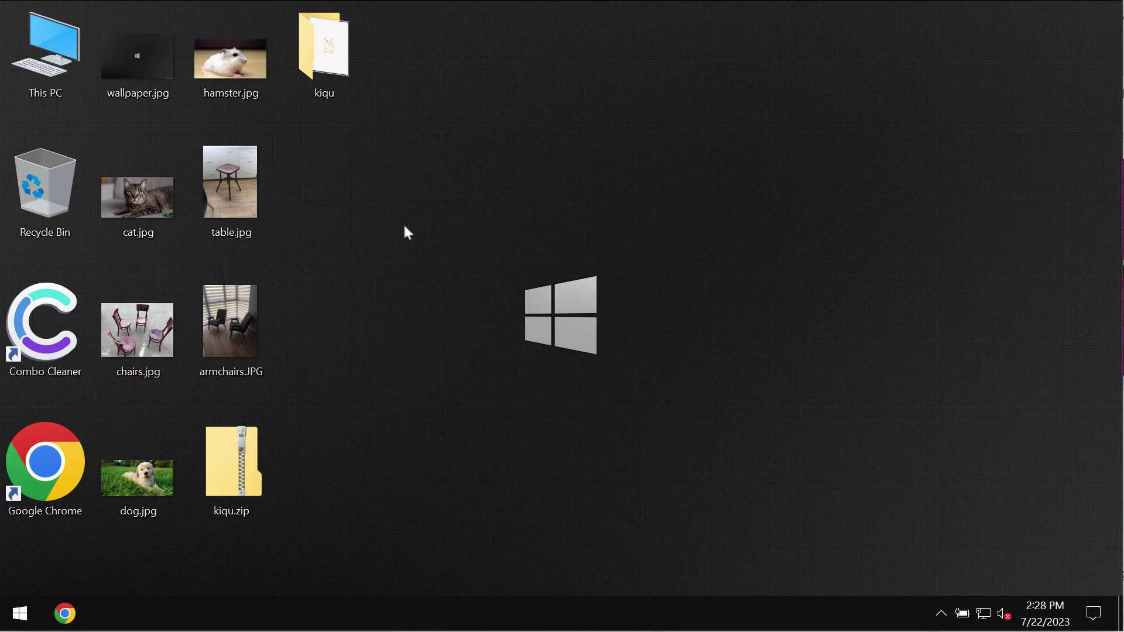
Try opening the encrypted kiqu.zip.kiqu and table.jpg.kiqu files, dismissing each can't-open error
{"action": "double_click", "coordinate": [258, 220]}
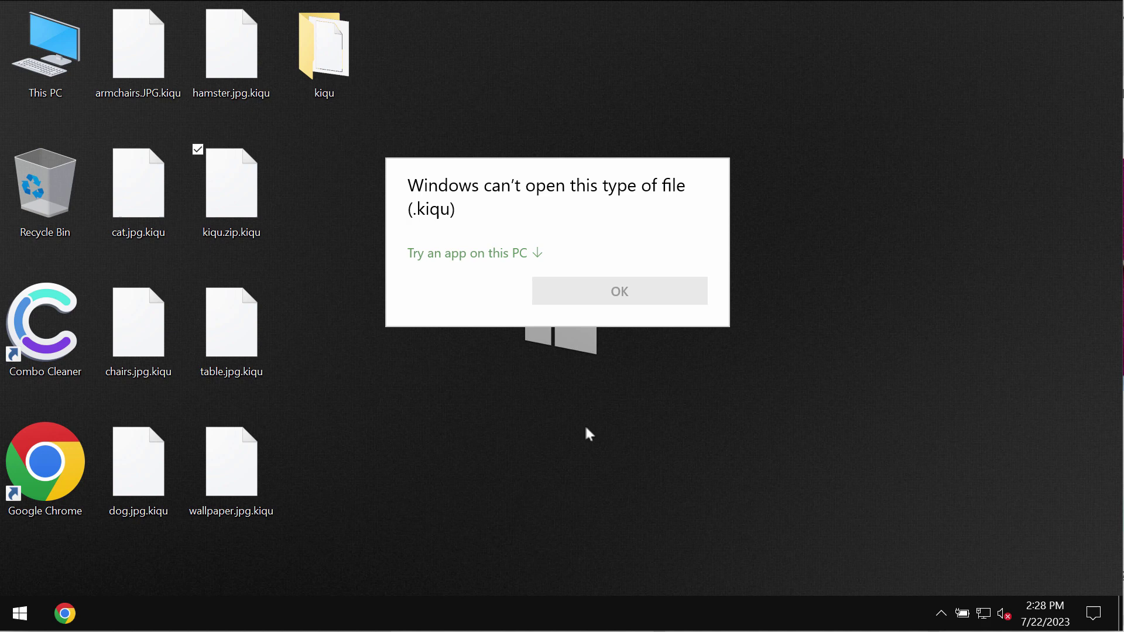
{"action": "key", "text": "Escape"}
{"action": "double_click", "coordinate": [242, 346]}
{"action": "key", "text": "Escape"}
Launch Google Chrome from the desktop shortcut and bring up combocleaner.com
{"action": "left_click", "coordinate": [538, 355]}
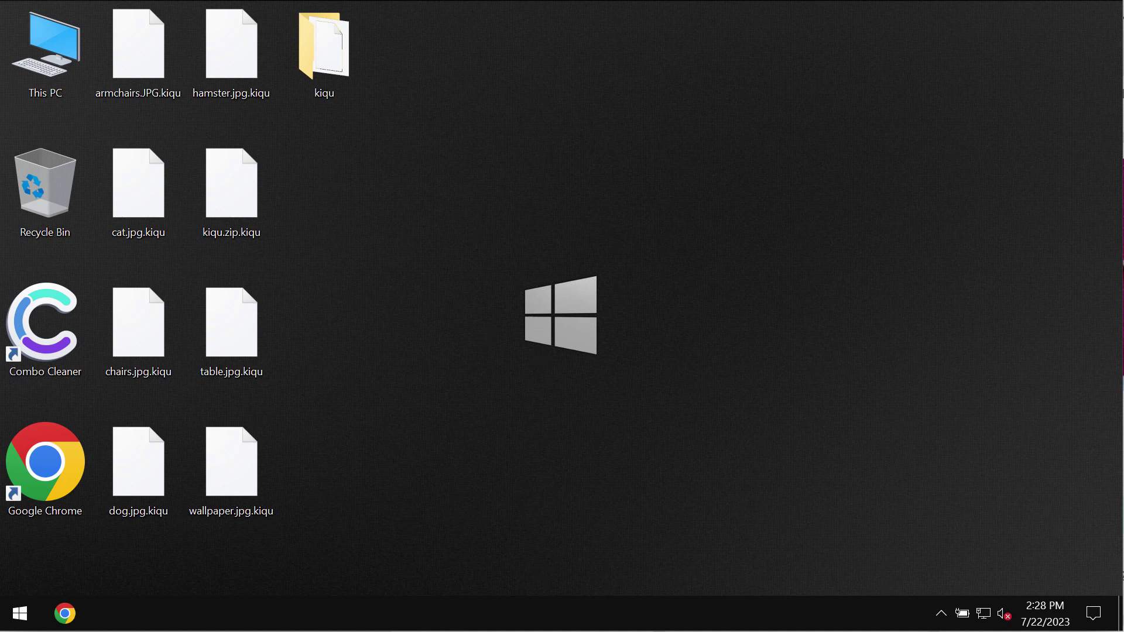
{"action": "key", "text": "Tab"}
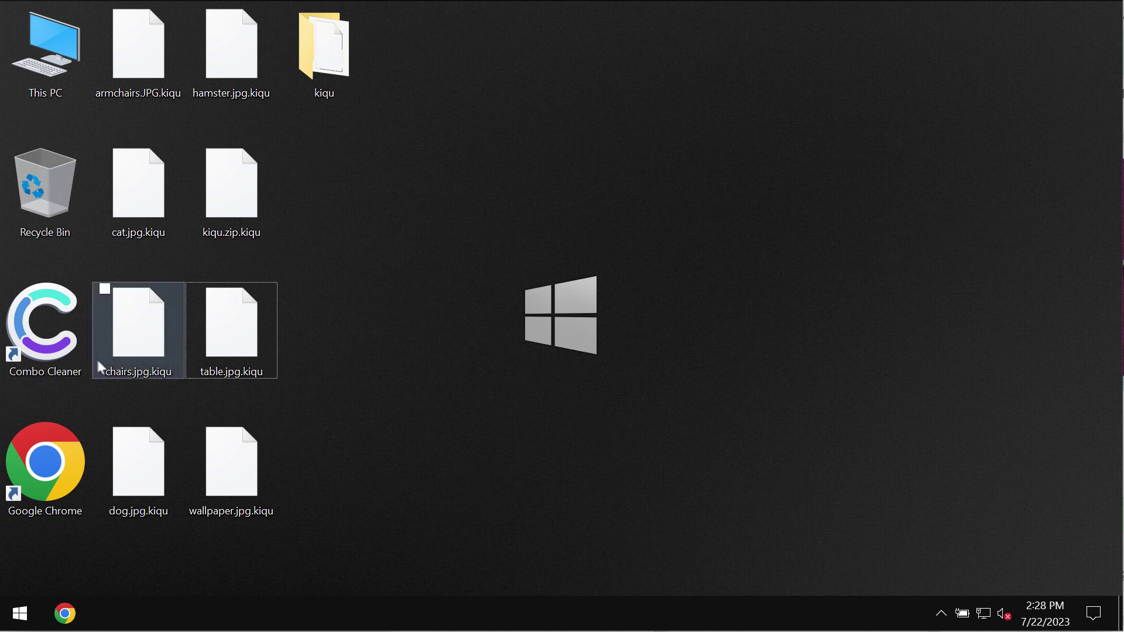
{"action": "left_click", "coordinate": [47, 481]}
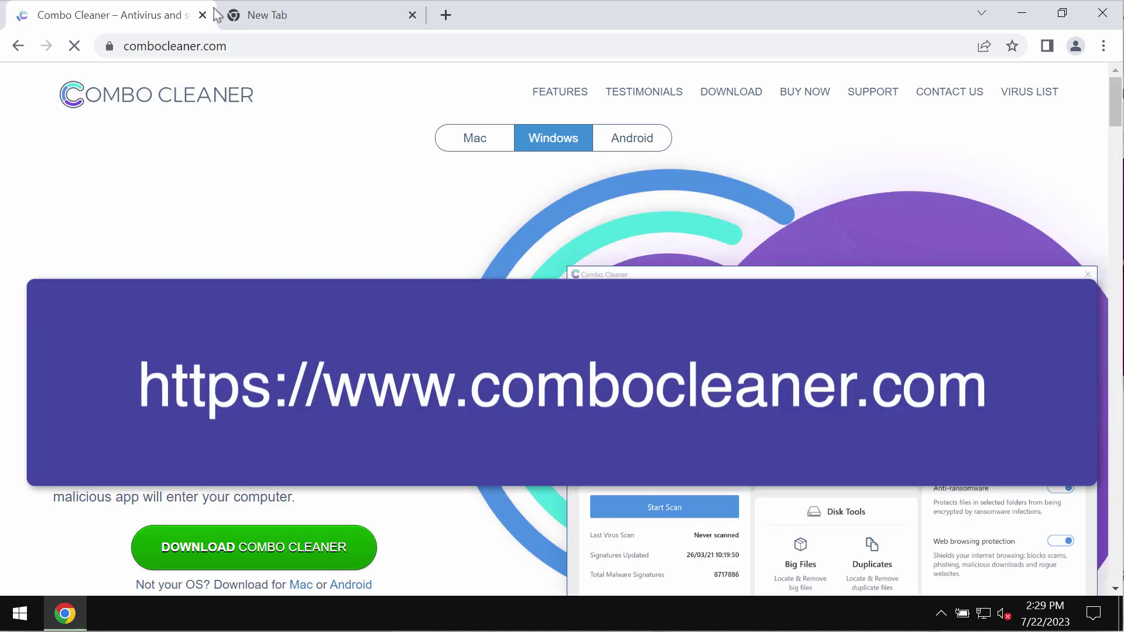
Minimize Chrome and select the Combo Cleaner shortcut on the desktop
{"action": "left_click", "coordinate": [1021, 12]}
{"action": "left_click", "coordinate": [66, 348]}
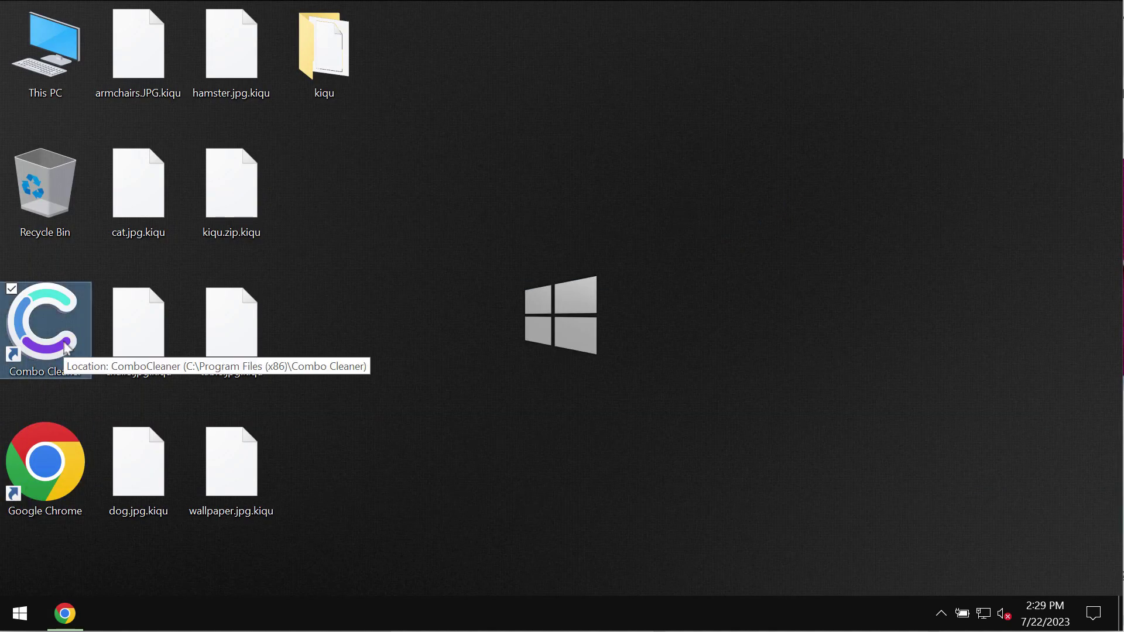
Launch Combo Cleaner, dismiss the 'No malware found' result, and start a new Quick Scan
{"action": "double_click", "coordinate": [66, 348]}
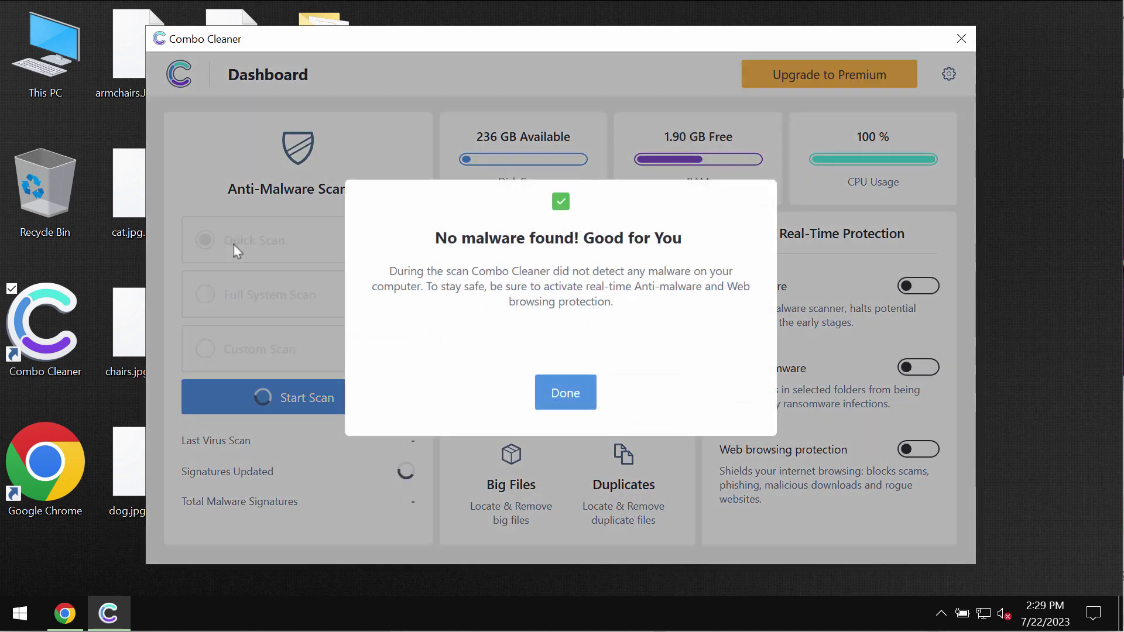
{"action": "left_click", "coordinate": [541, 398]}
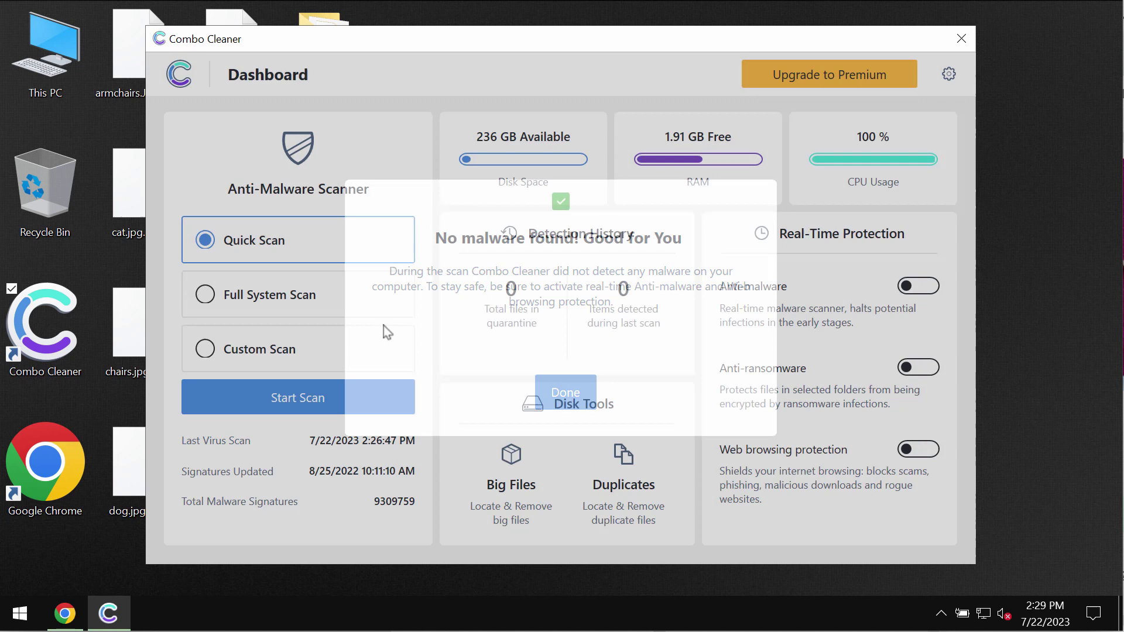
{"action": "left_click", "coordinate": [290, 402]}
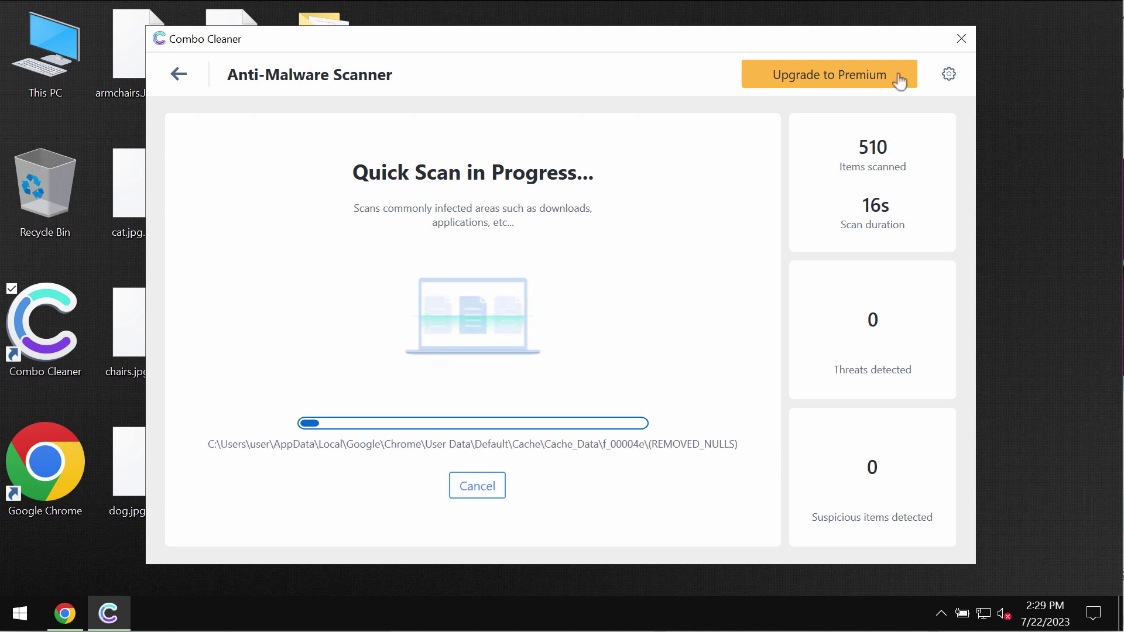
View Combo Cleaner's Anti-Ransomware settings, with no protected folders, then return to the dashboard
{"action": "left_click", "coordinate": [947, 76]}
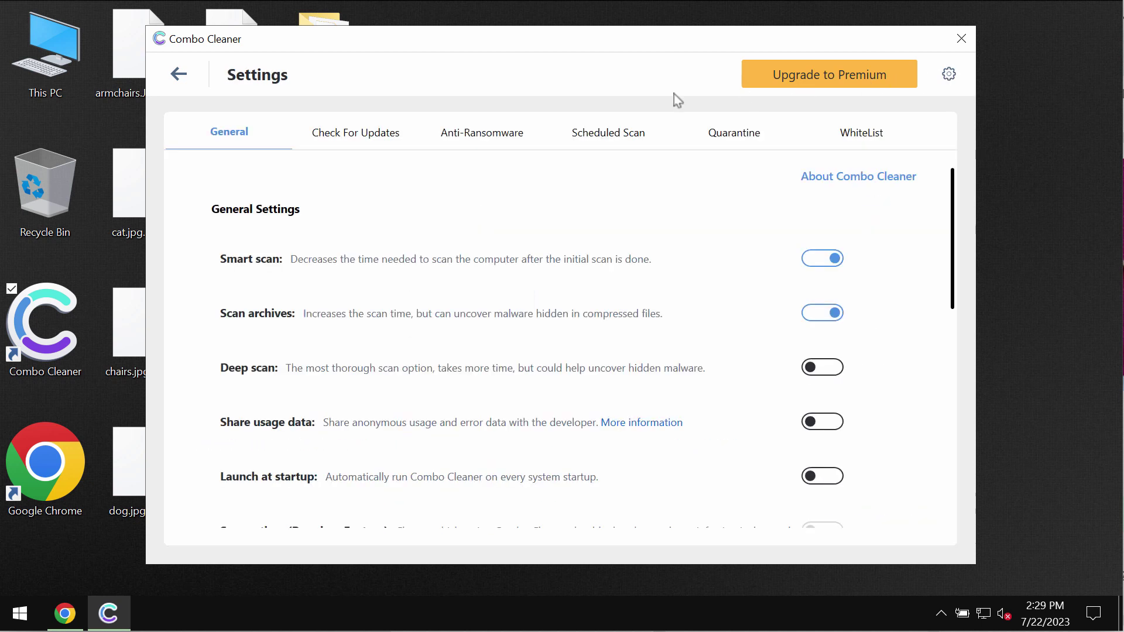
{"action": "left_click", "coordinate": [465, 127]}
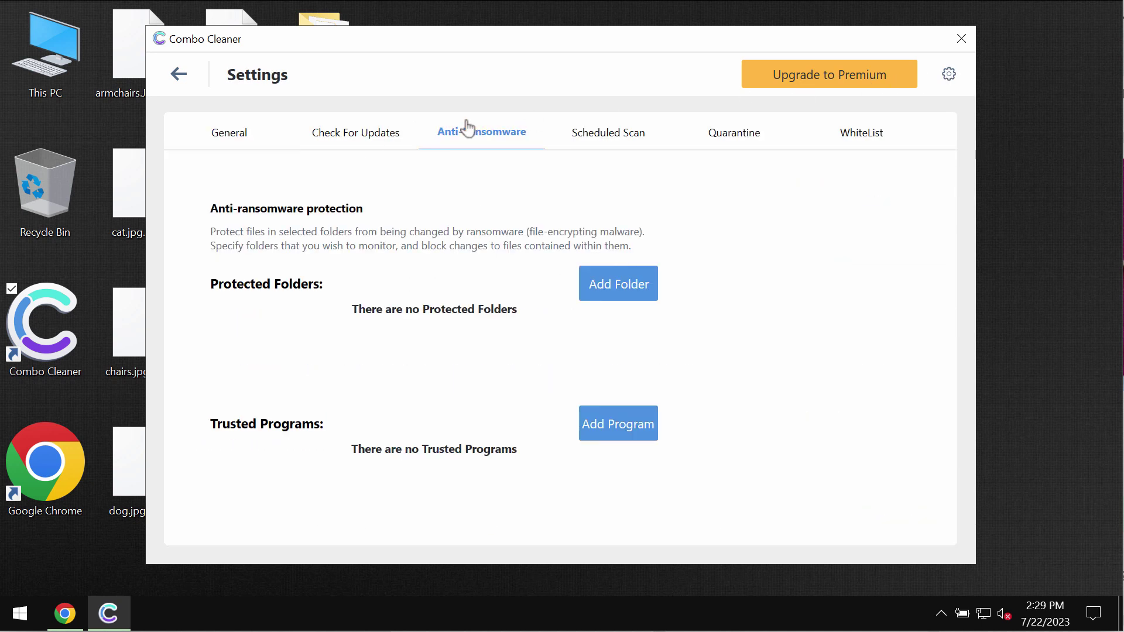
{"action": "left_click", "coordinate": [179, 75]}
Reopen the in-progress quick scan view and go to the Upgrade to Premium page
{"action": "left_click", "coordinate": [201, 425]}
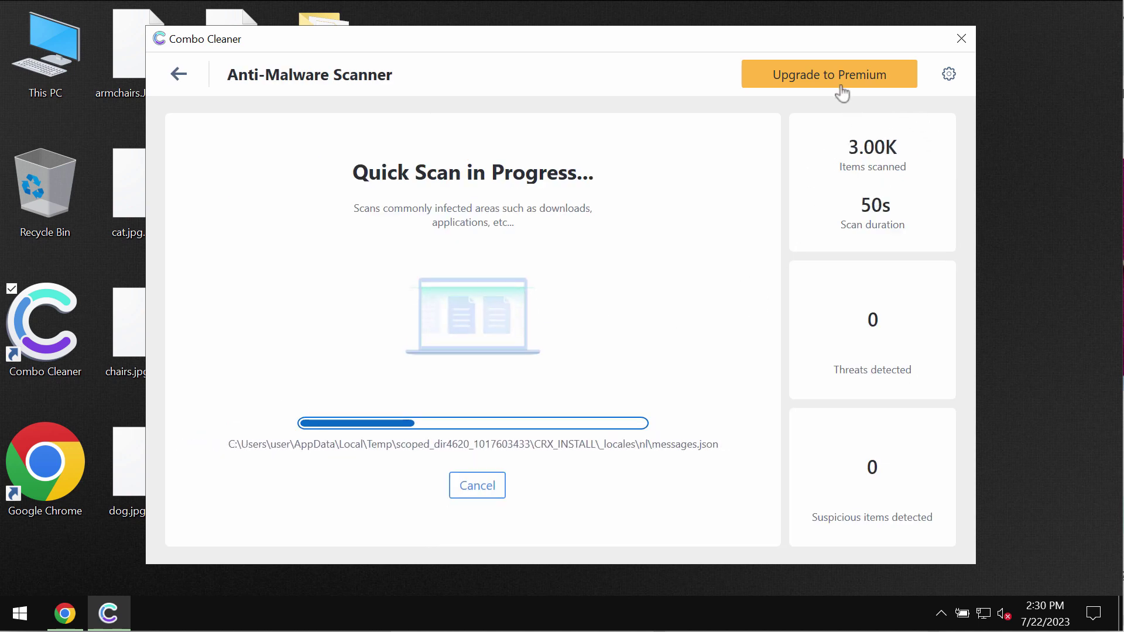
{"action": "left_click", "coordinate": [782, 79]}
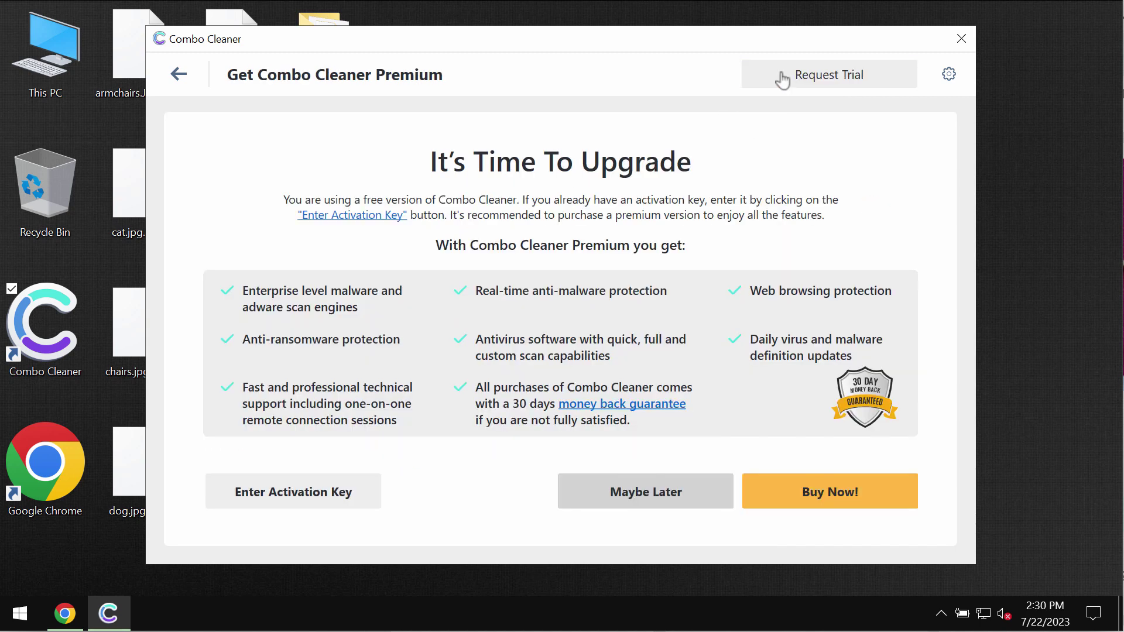